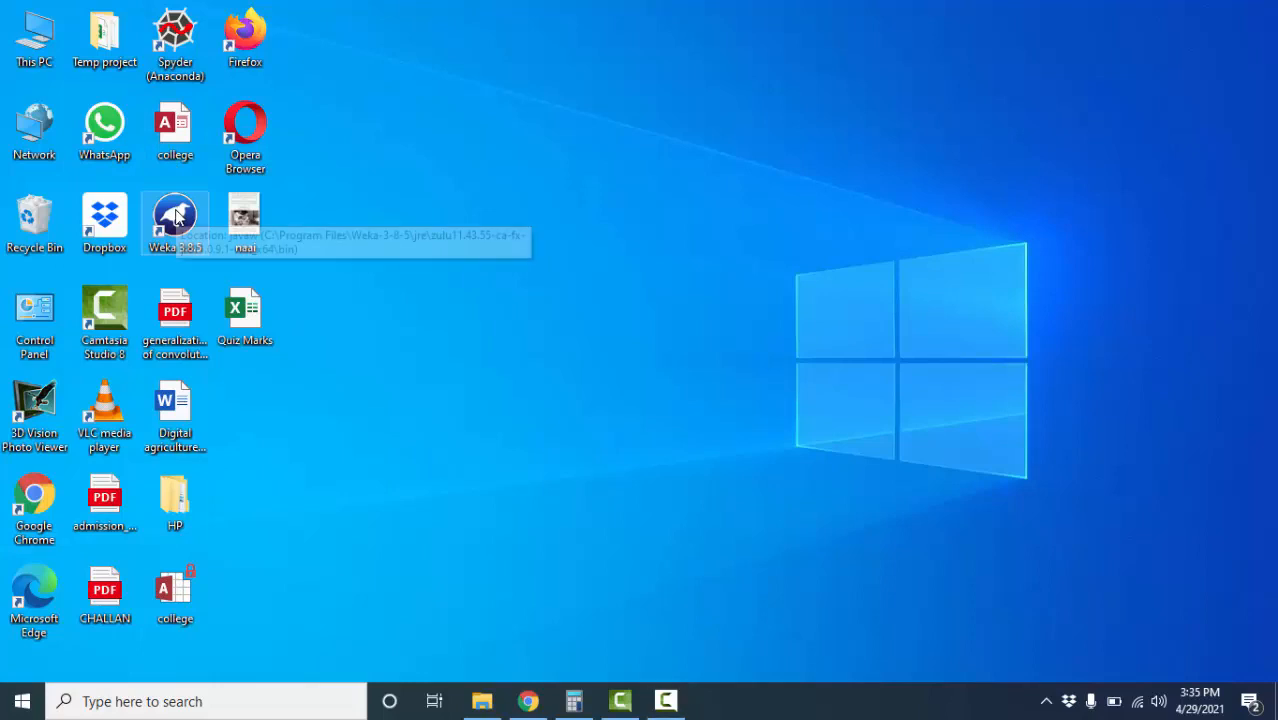
Step: Launch Weka 3.8.5 and open its Explorer application
double_click(176, 215)
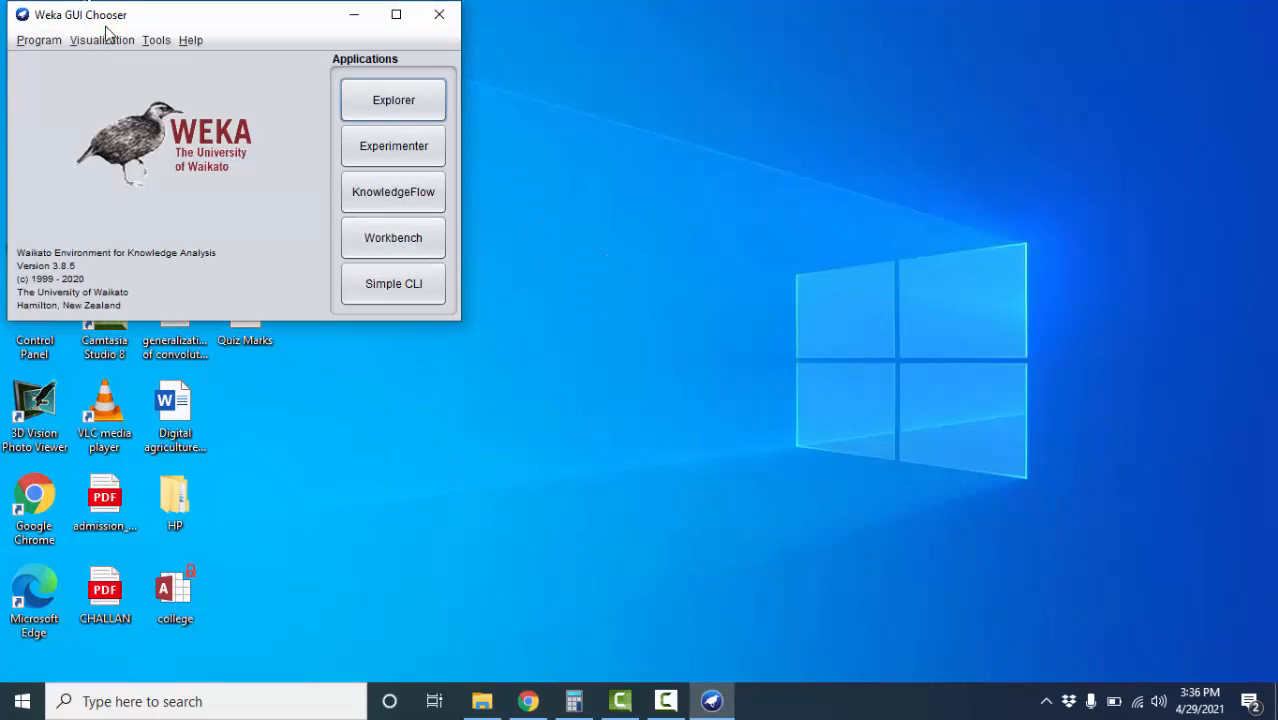
left_click_drag(106, 27, 147, 107)
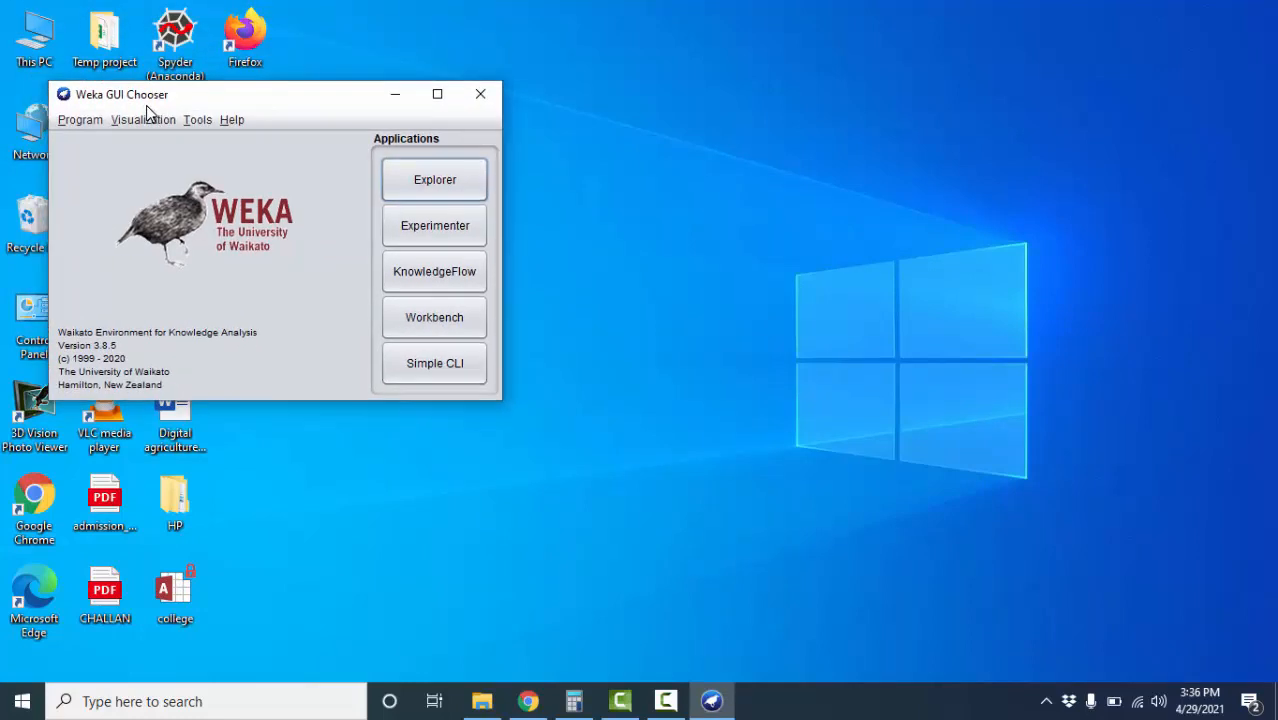
left_click(450, 178)
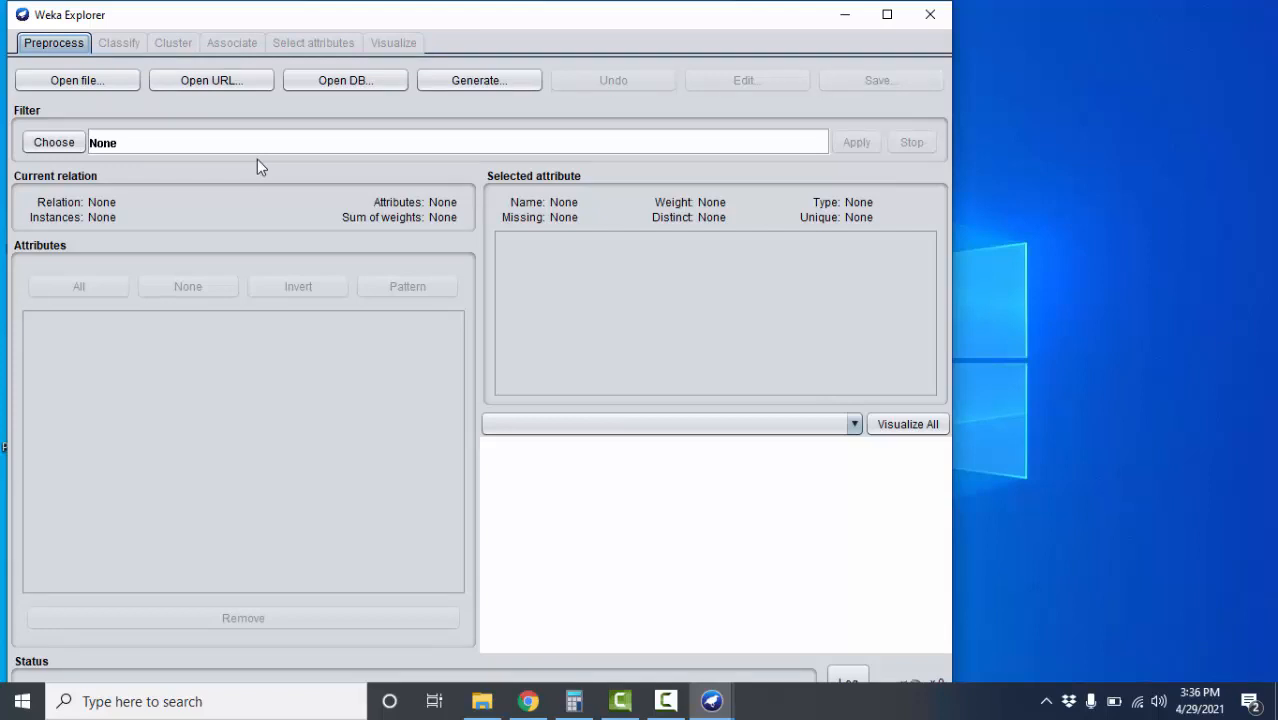
Step: Start opening a data file in the Explorer and browse to Local Disk (C:) through This PC
left_click(113, 85)
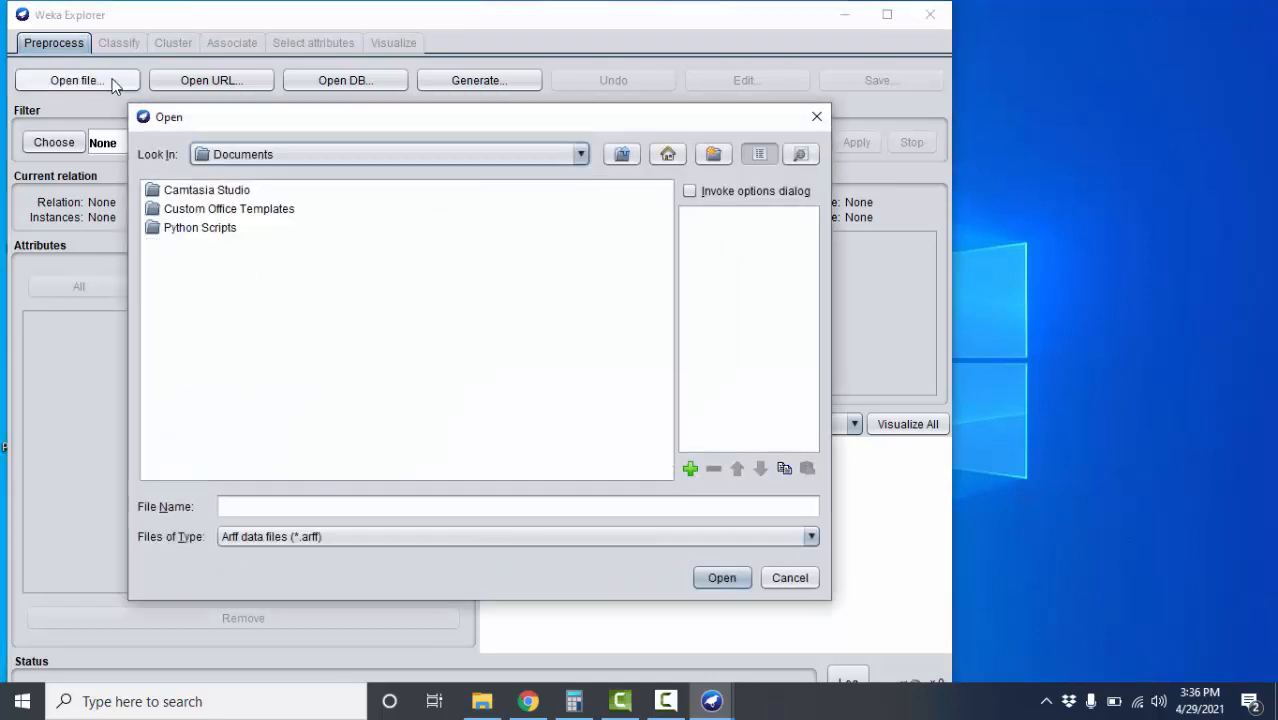
left_click(580, 155)
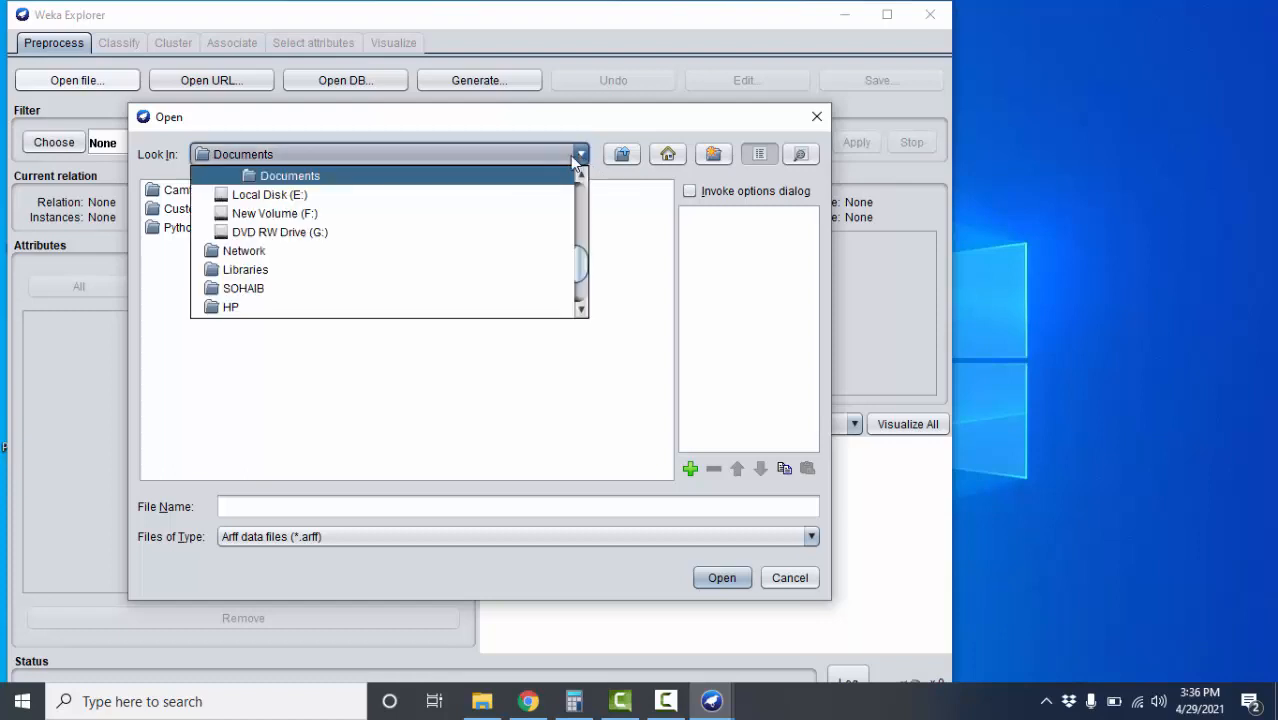
left_click(403, 289)
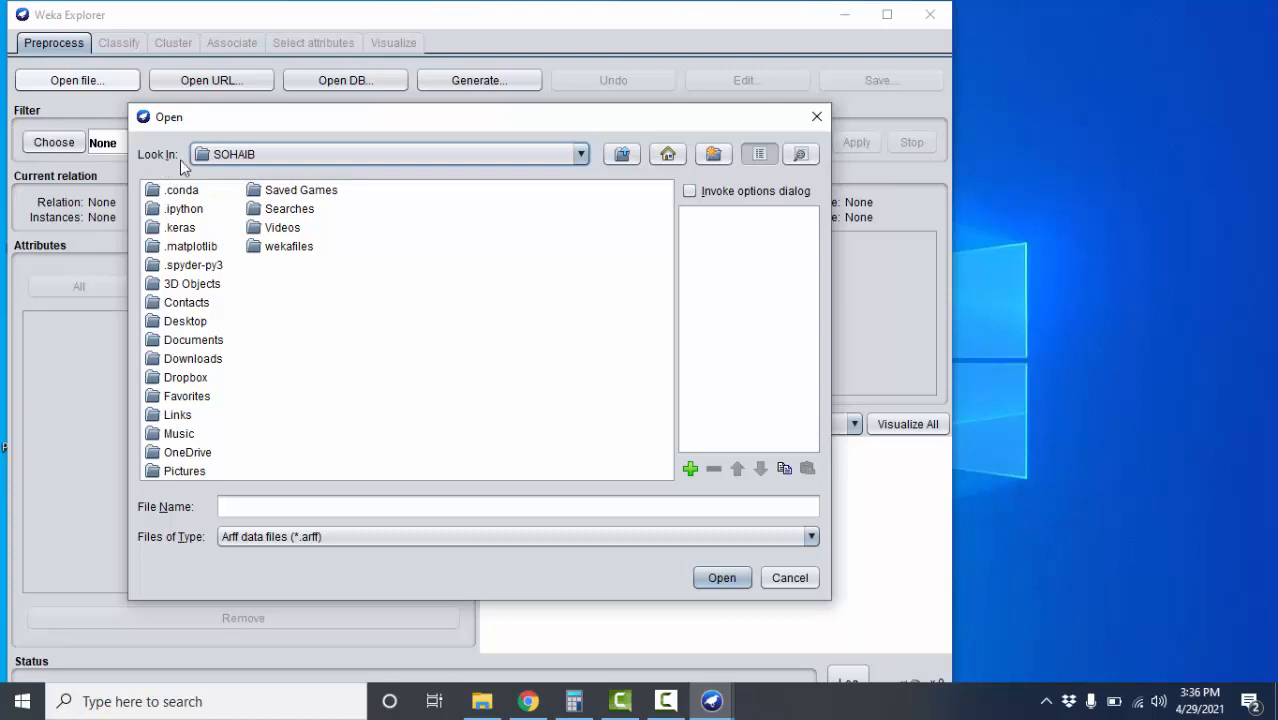
left_click(619, 156)
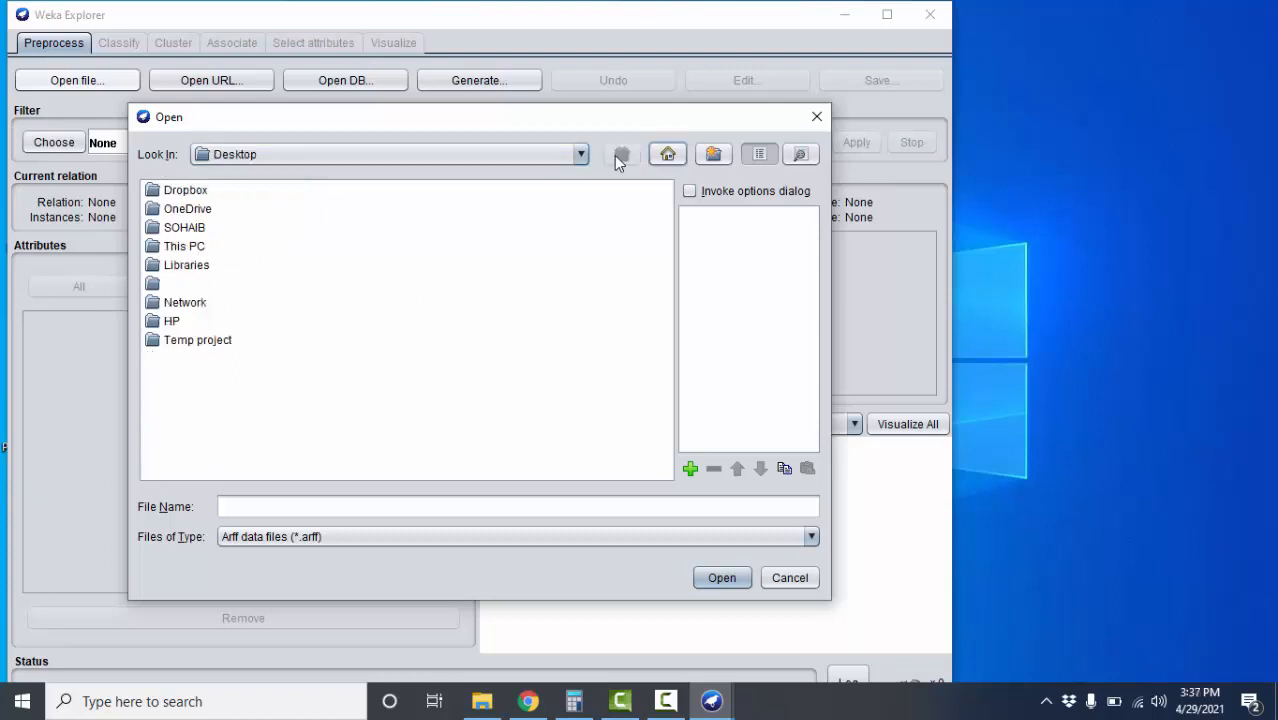
left_click(196, 250)
double_click(196, 250)
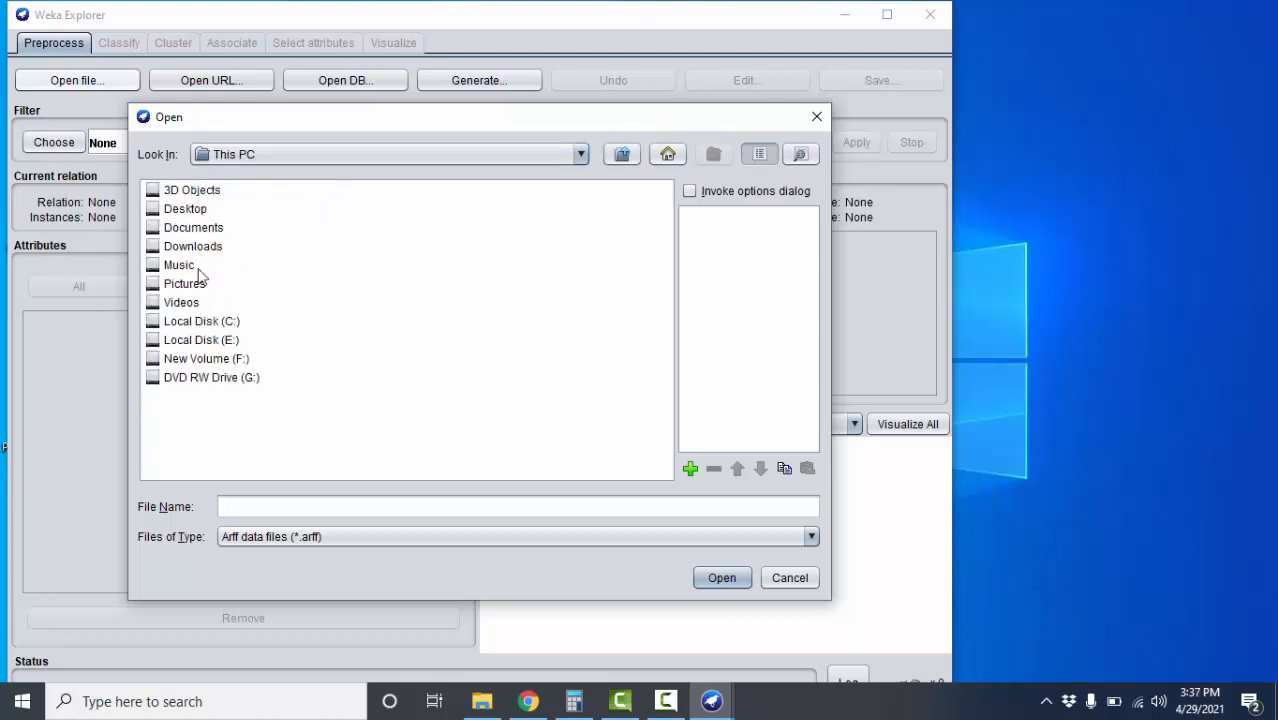
left_click(214, 322)
double_click(214, 322)
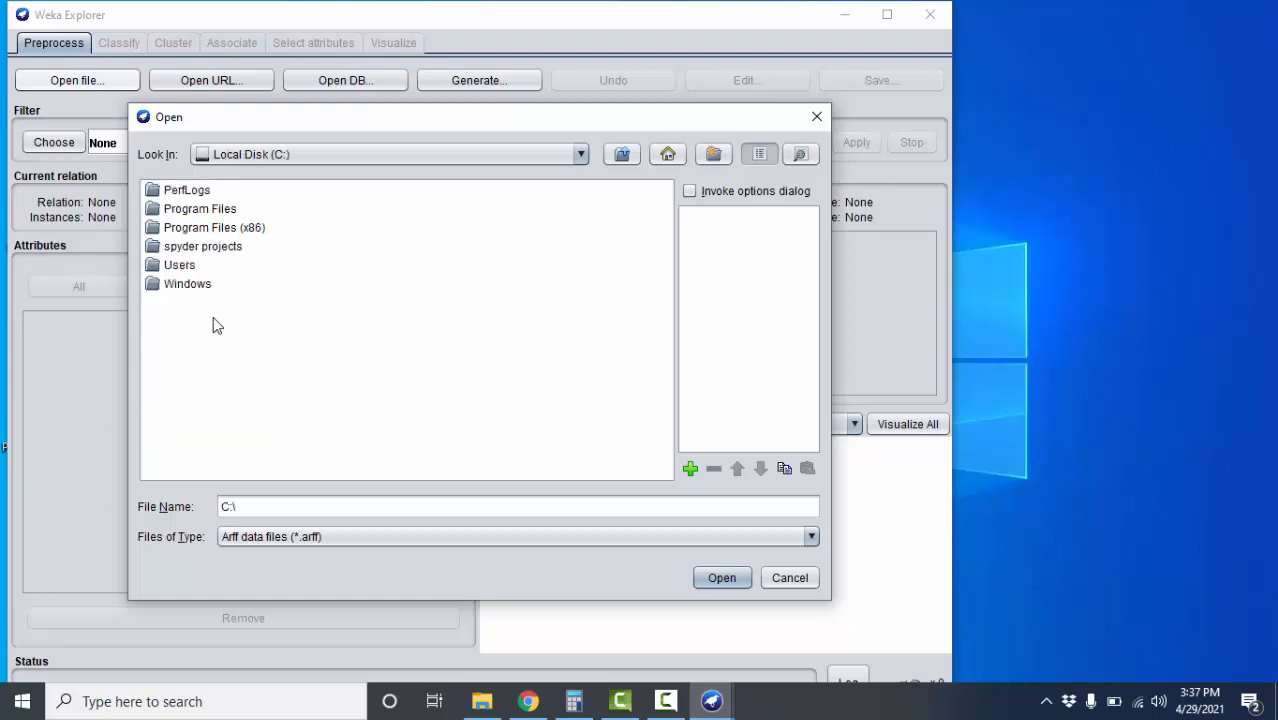
Step: Browse to the data folder inside C:\Program Files\Weka-3-8-5
double_click(214, 209)
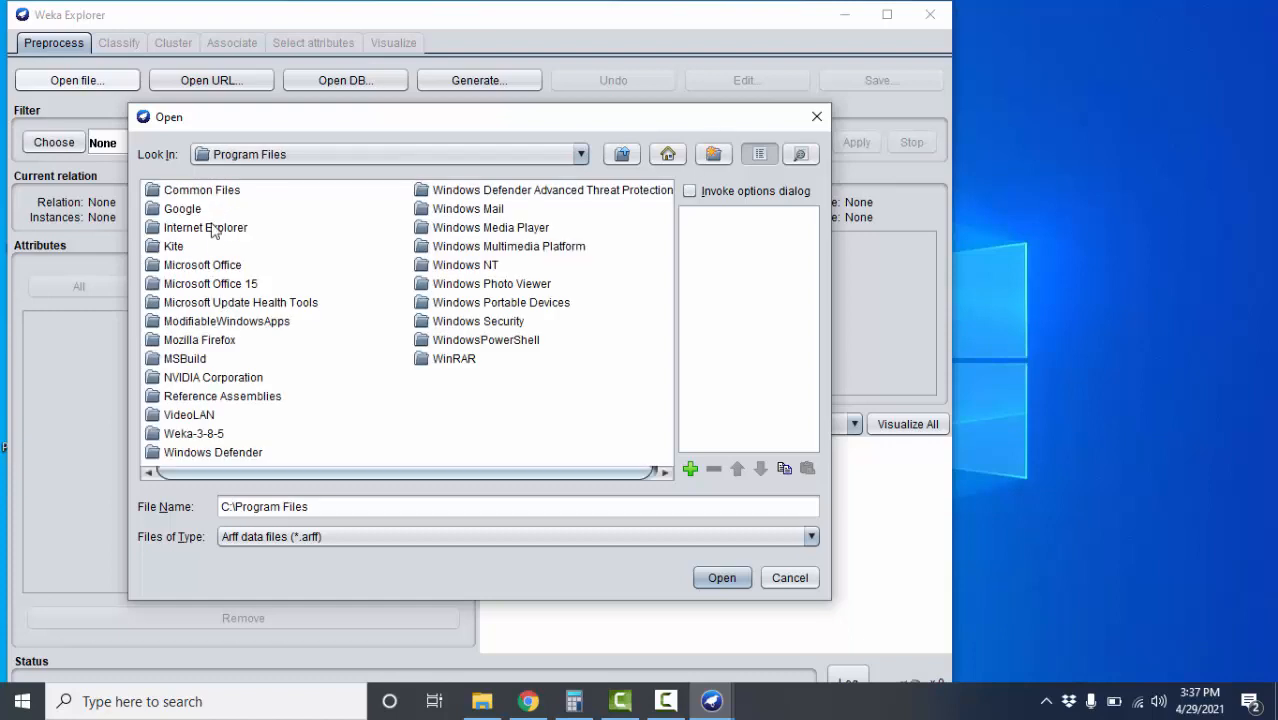
left_click(207, 438)
left_click(207, 438)
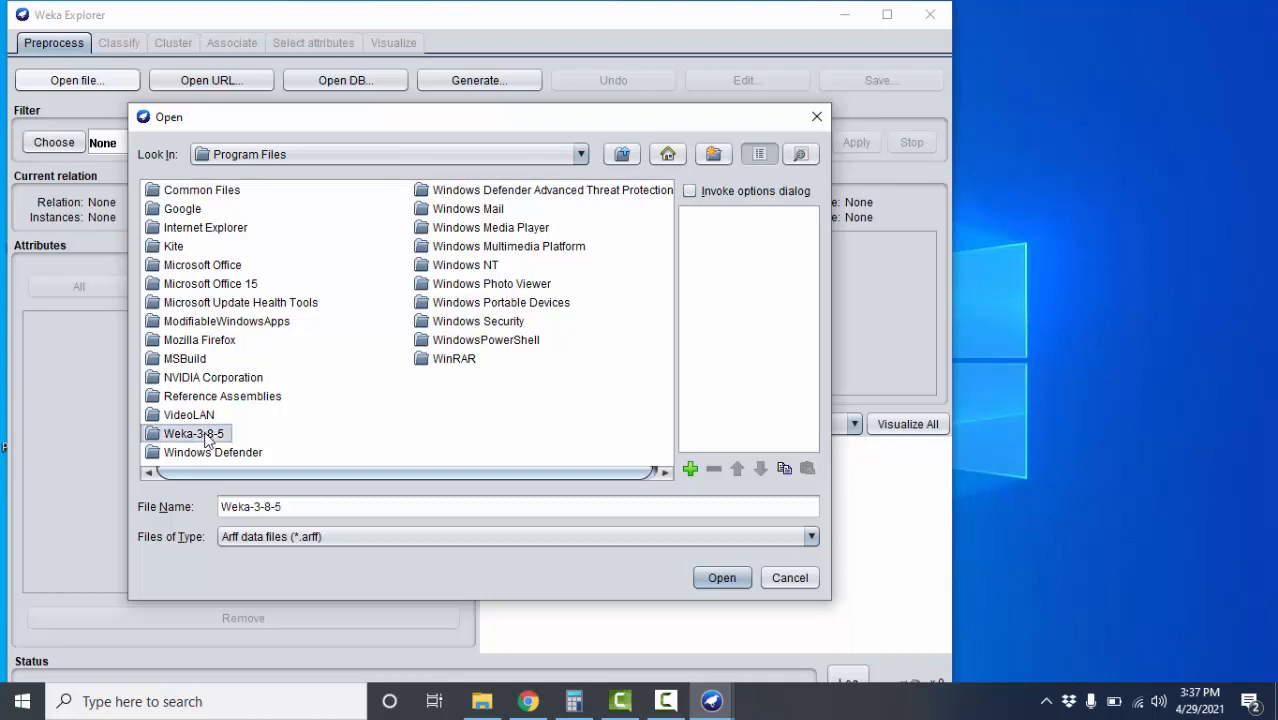
left_click(152, 438)
double_click(154, 438)
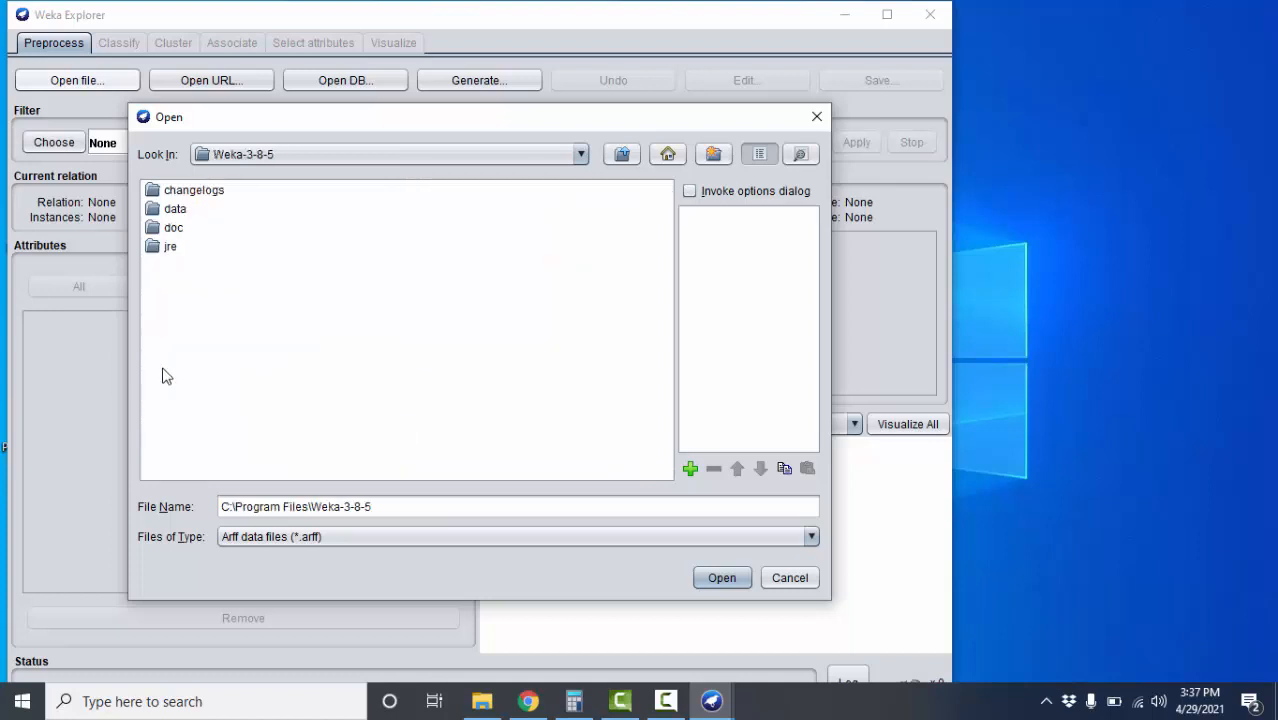
double_click(155, 212)
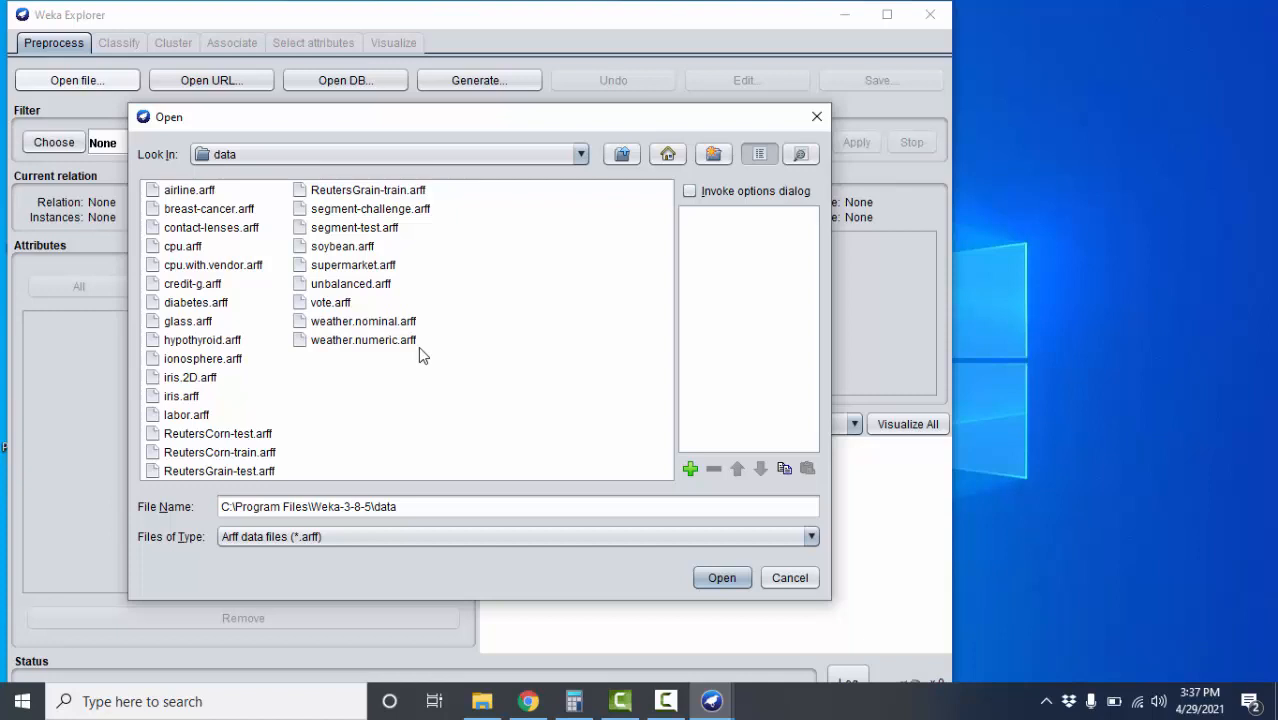
Step: Load the weather.nominal.arff dataset from the data folder
left_click(367, 325)
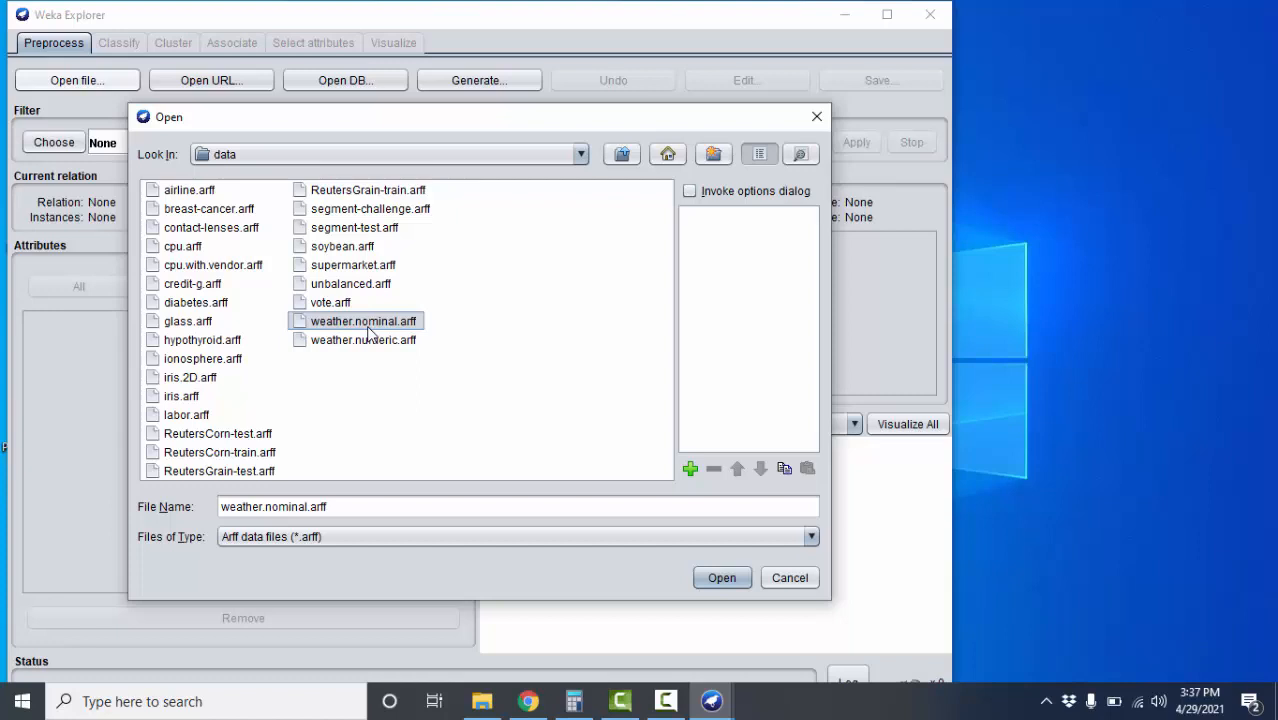
left_click(370, 340)
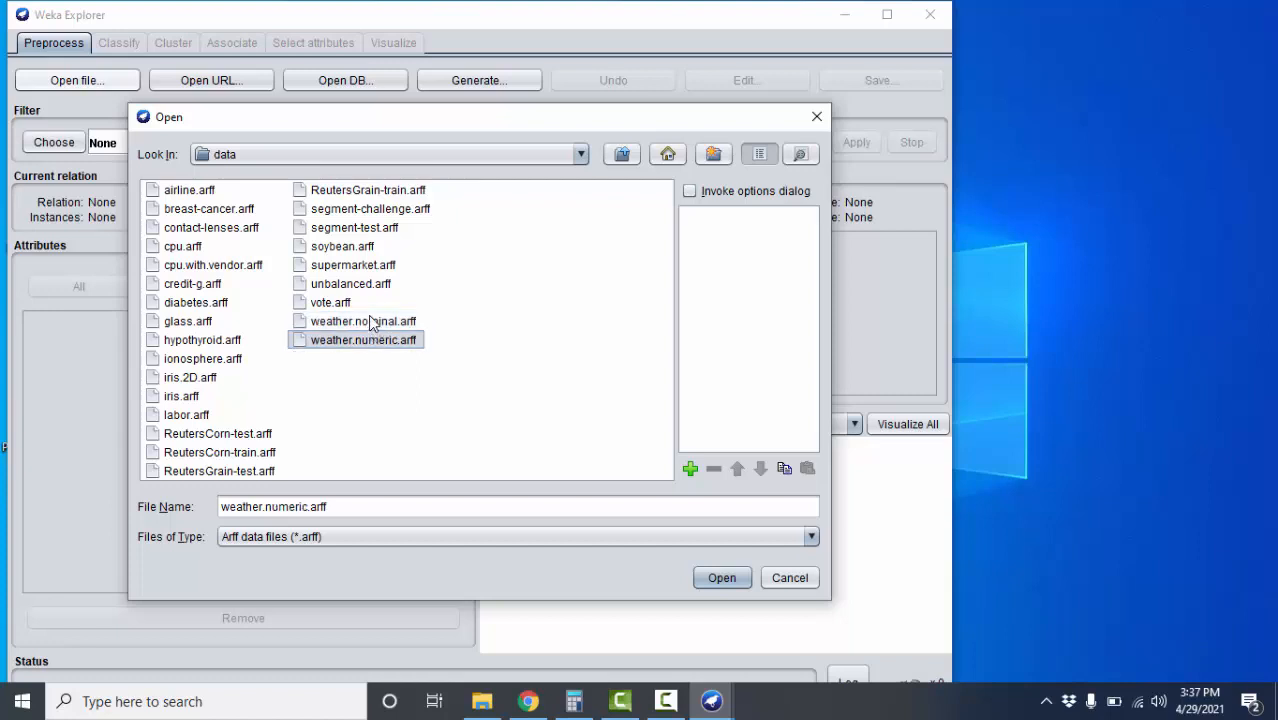
left_click(370, 322)
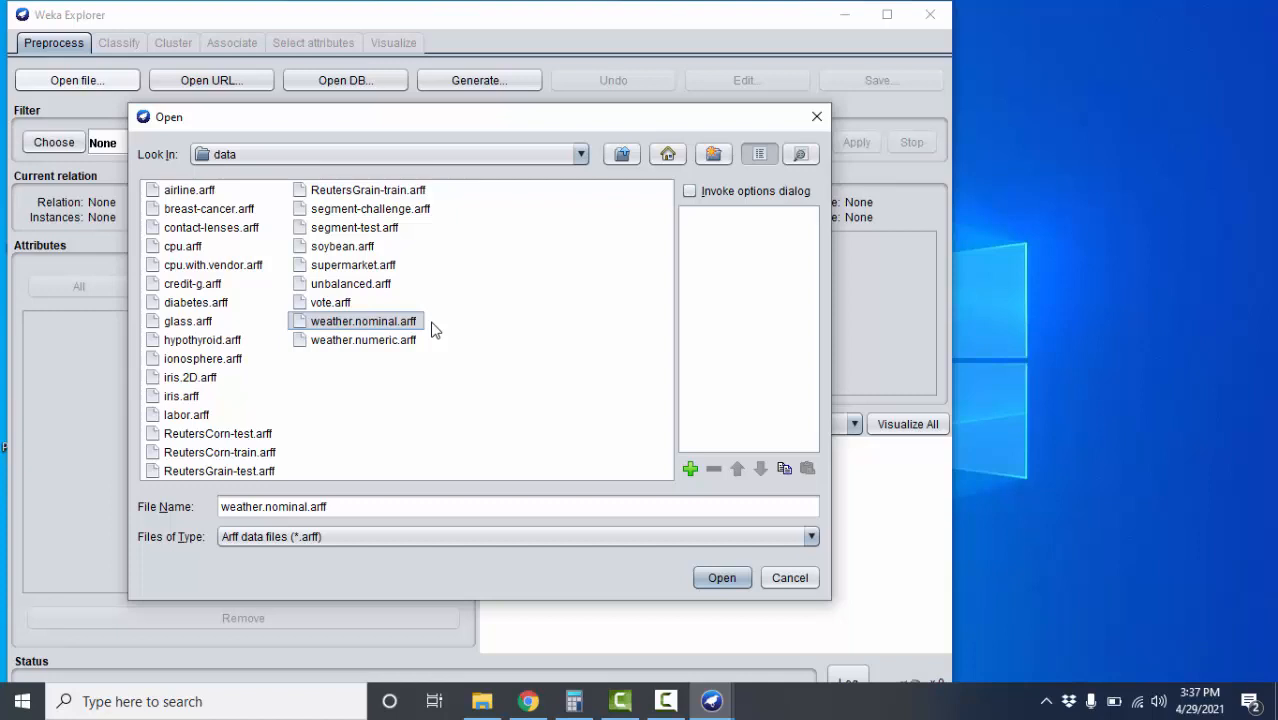
left_click(407, 339)
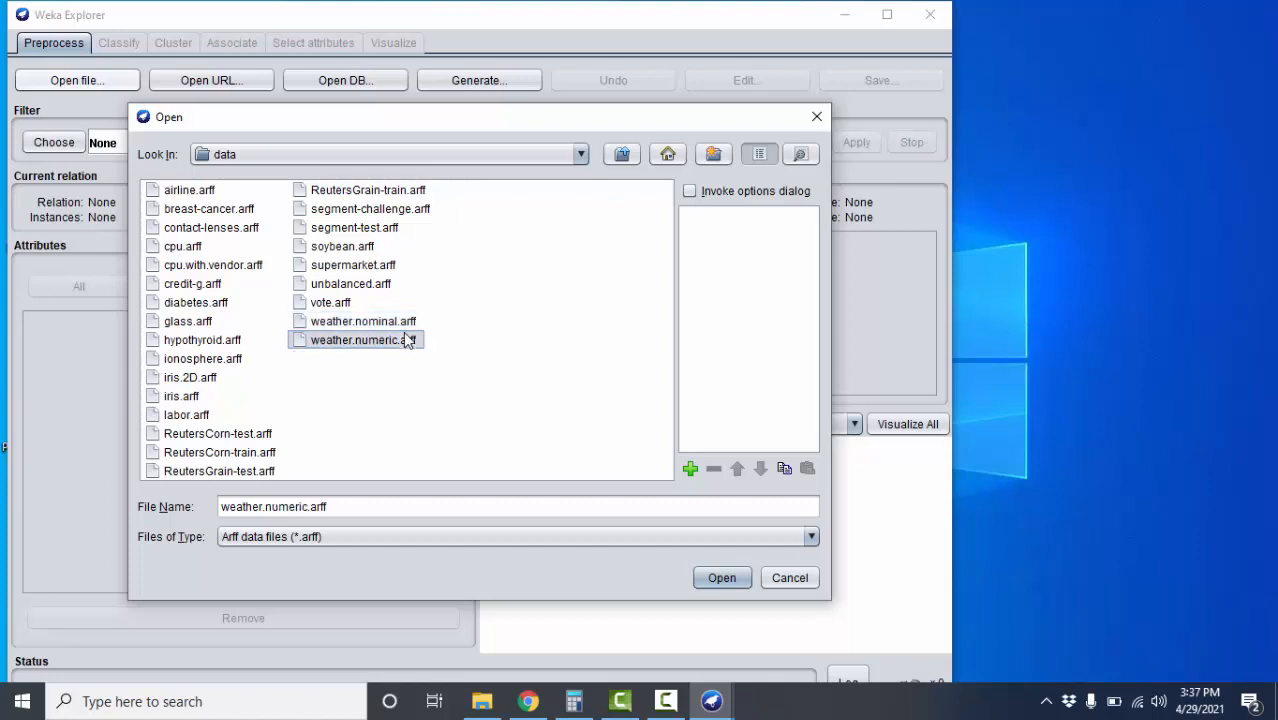
left_click(397, 320)
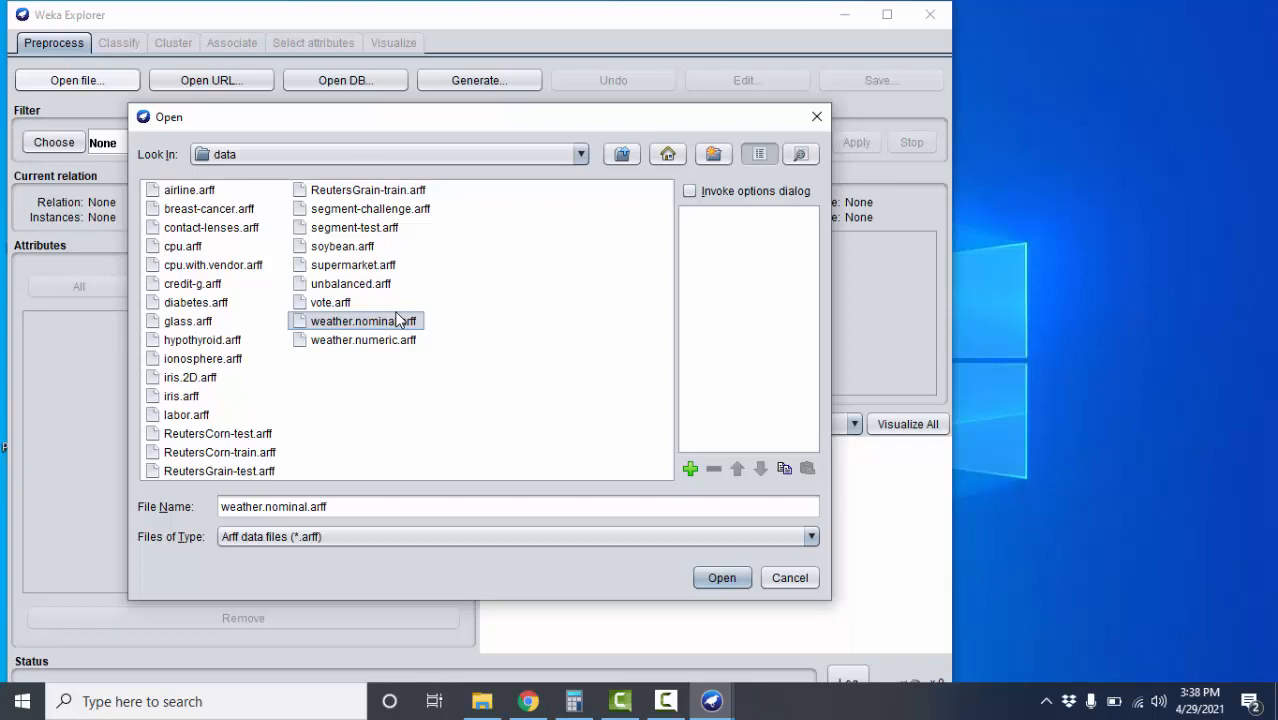
double_click(301, 322)
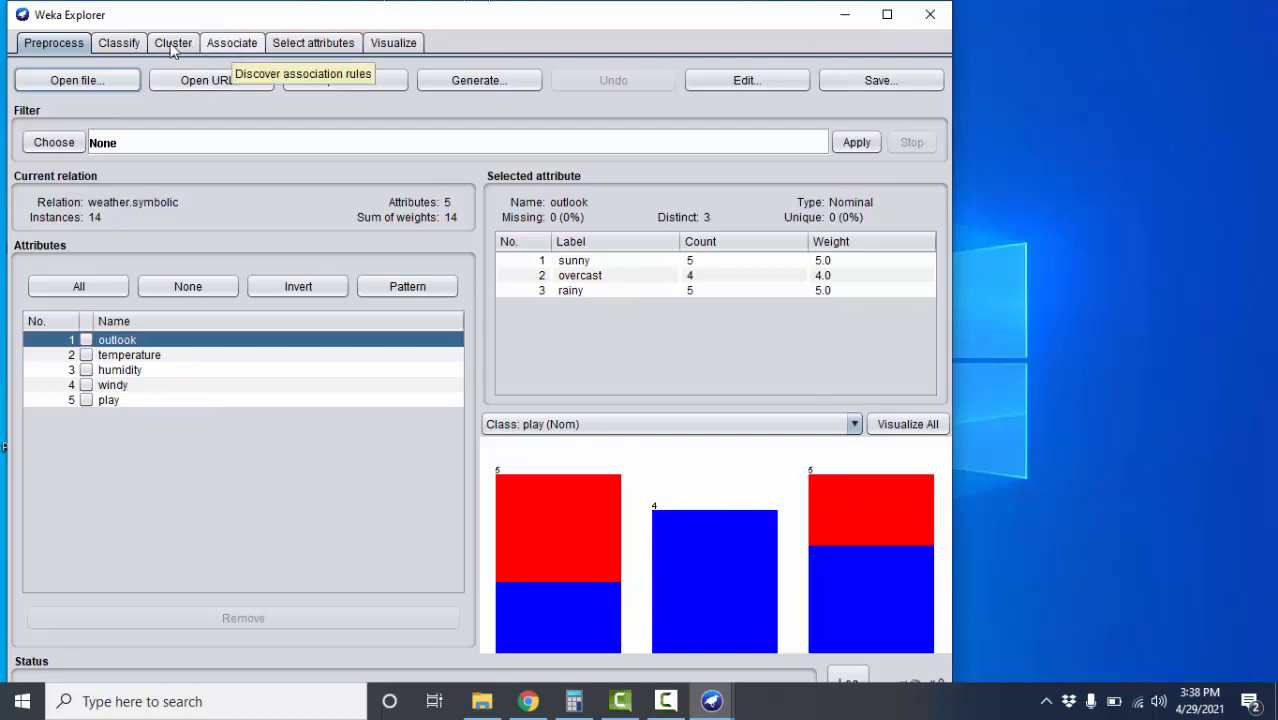
Step: Review the available association algorithms, keep Apriori with its default options, and run it on the weather data
left_click(231, 45)
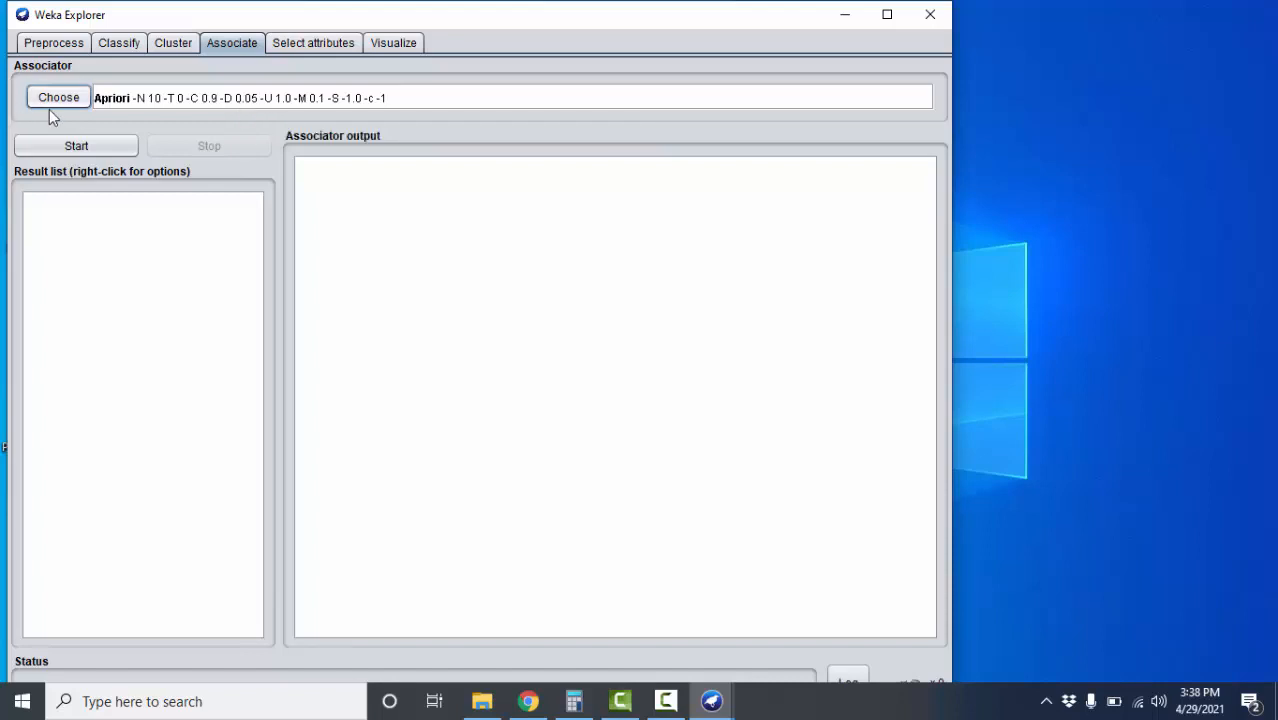
left_click(74, 97)
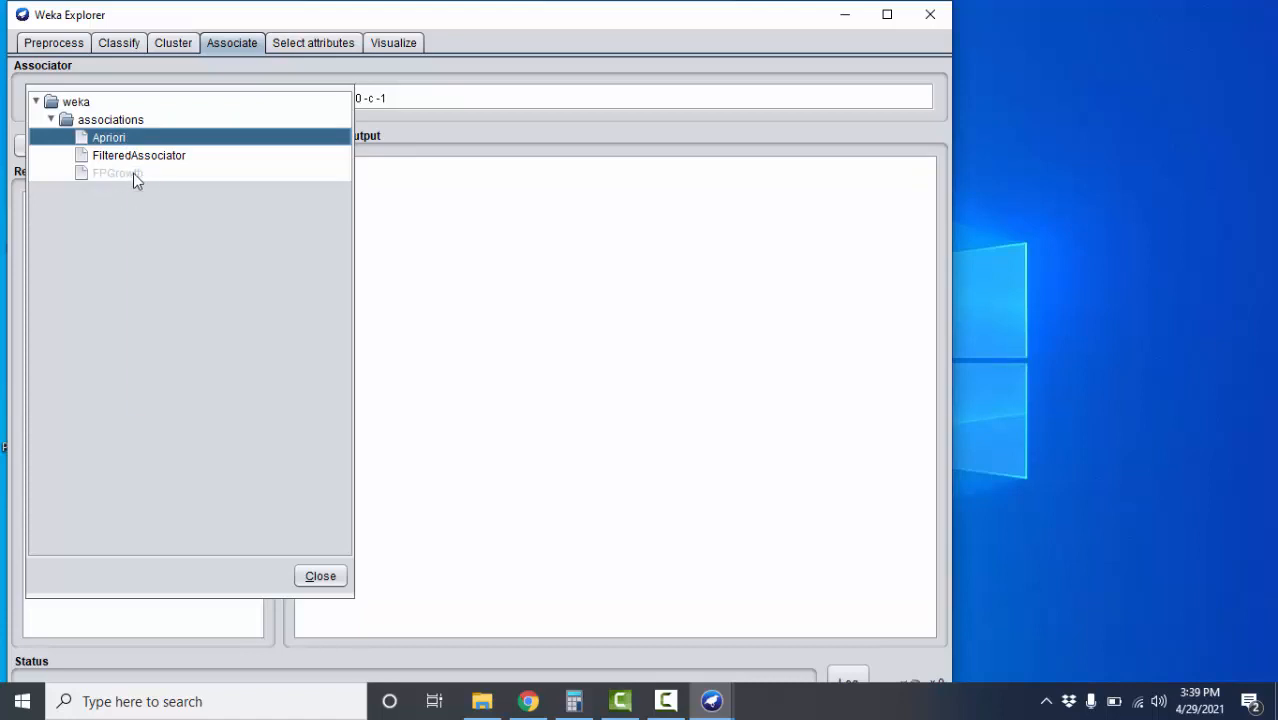
mouse_move(133, 173)
left_click(321, 577)
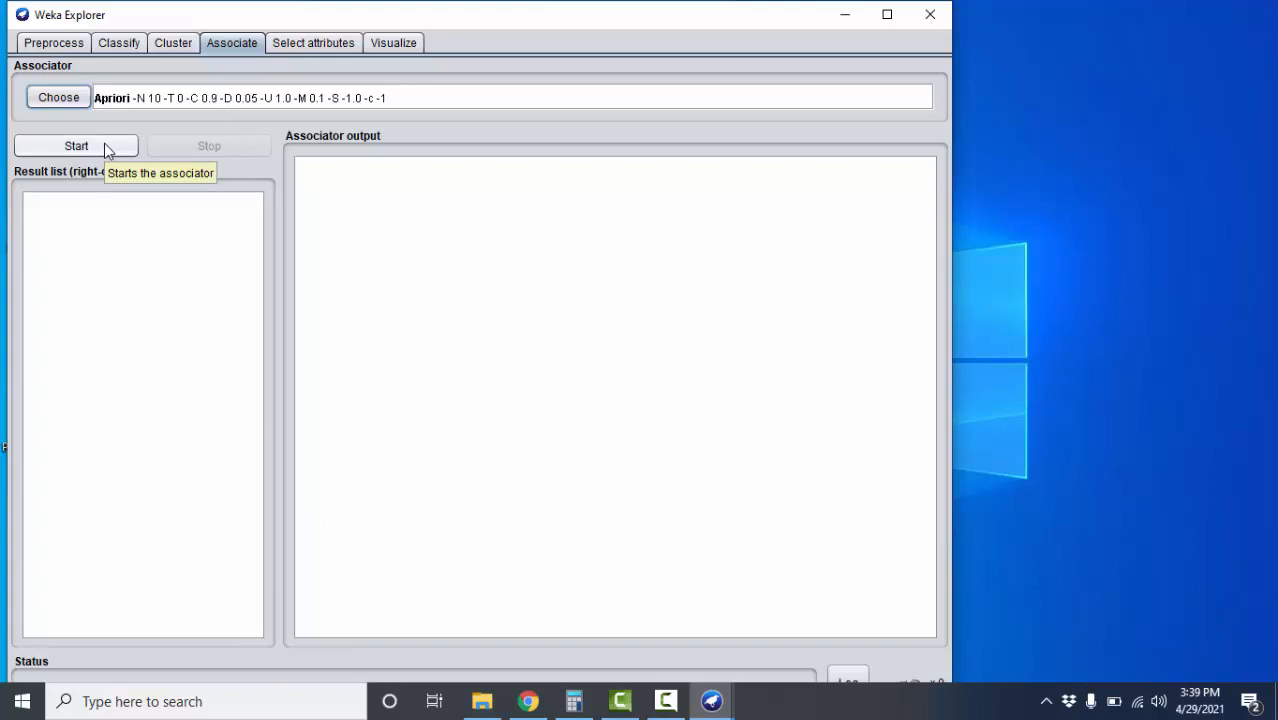
left_click(105, 147)
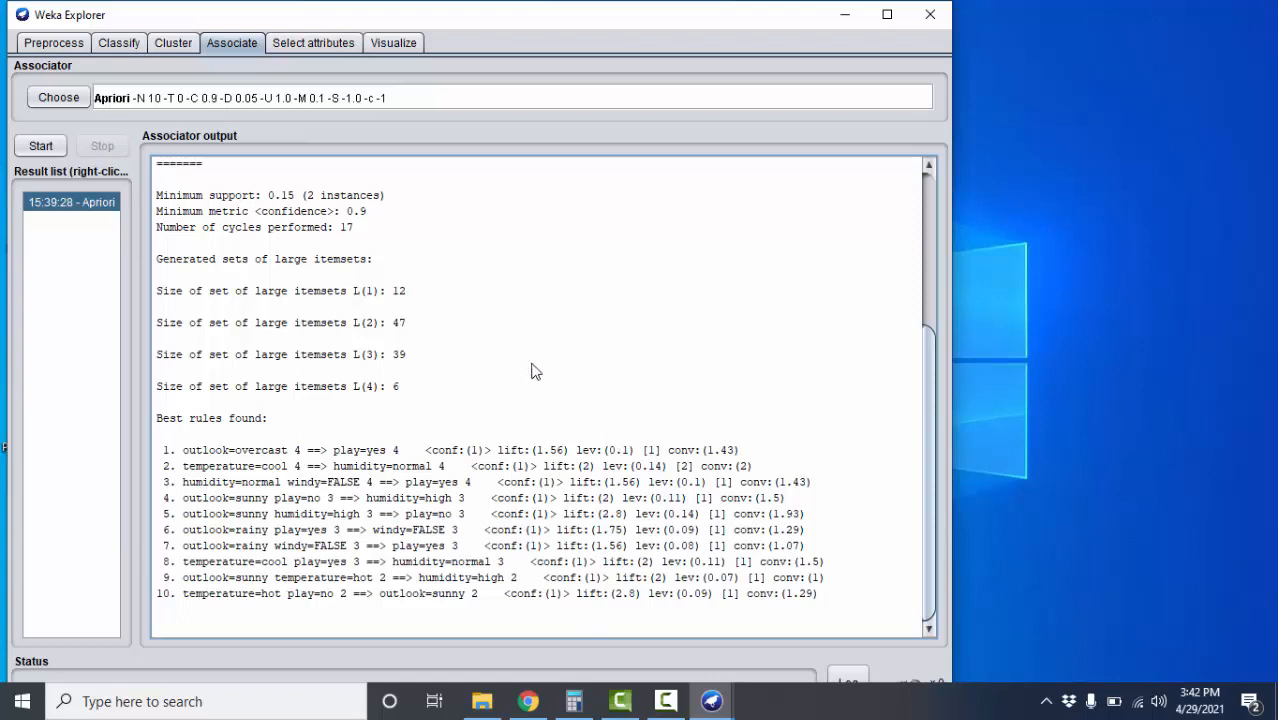
Step: Open the Apriori options and view the detailed information about the algorithm
left_click(460, 98)
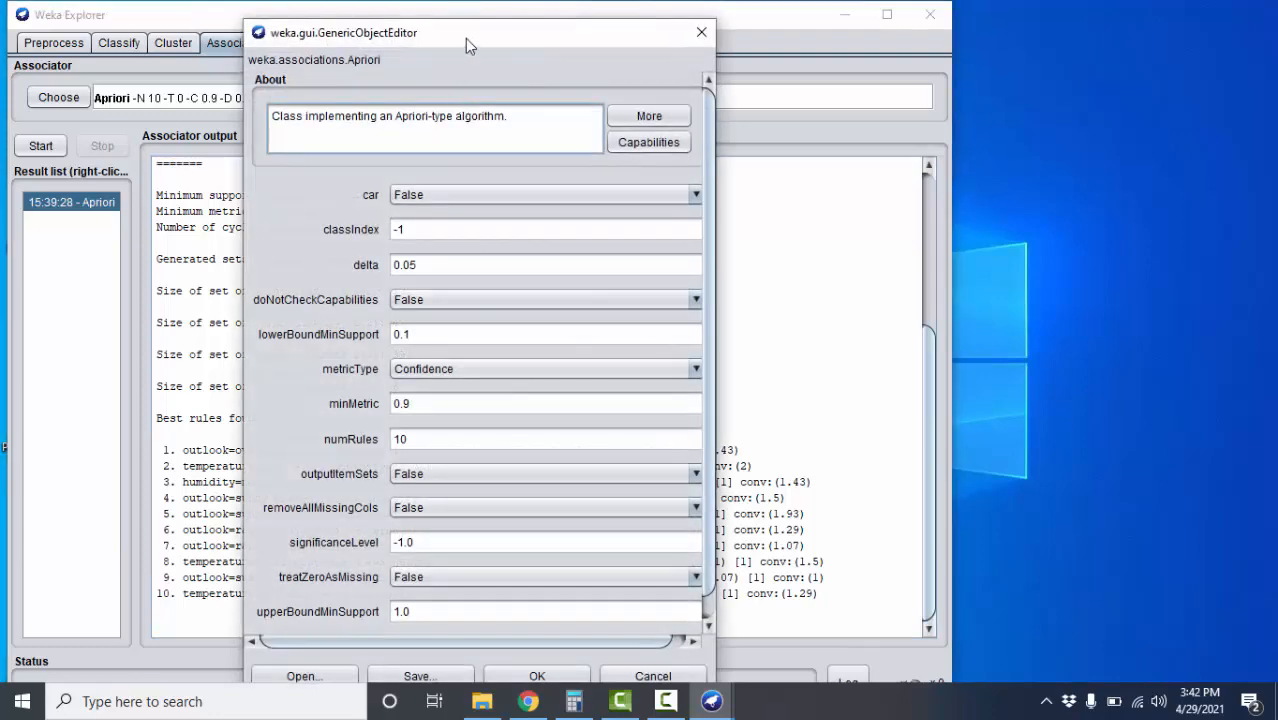
left_click_drag(466, 35, 476, 12)
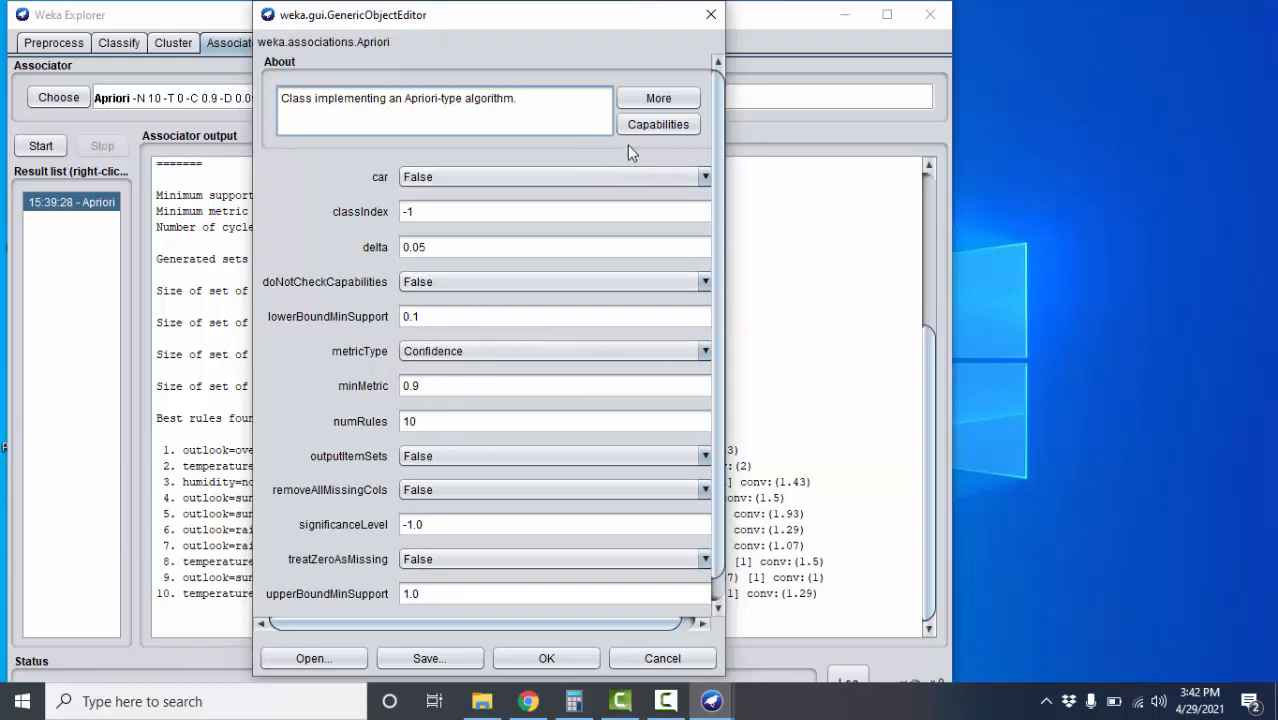
left_click(659, 100)
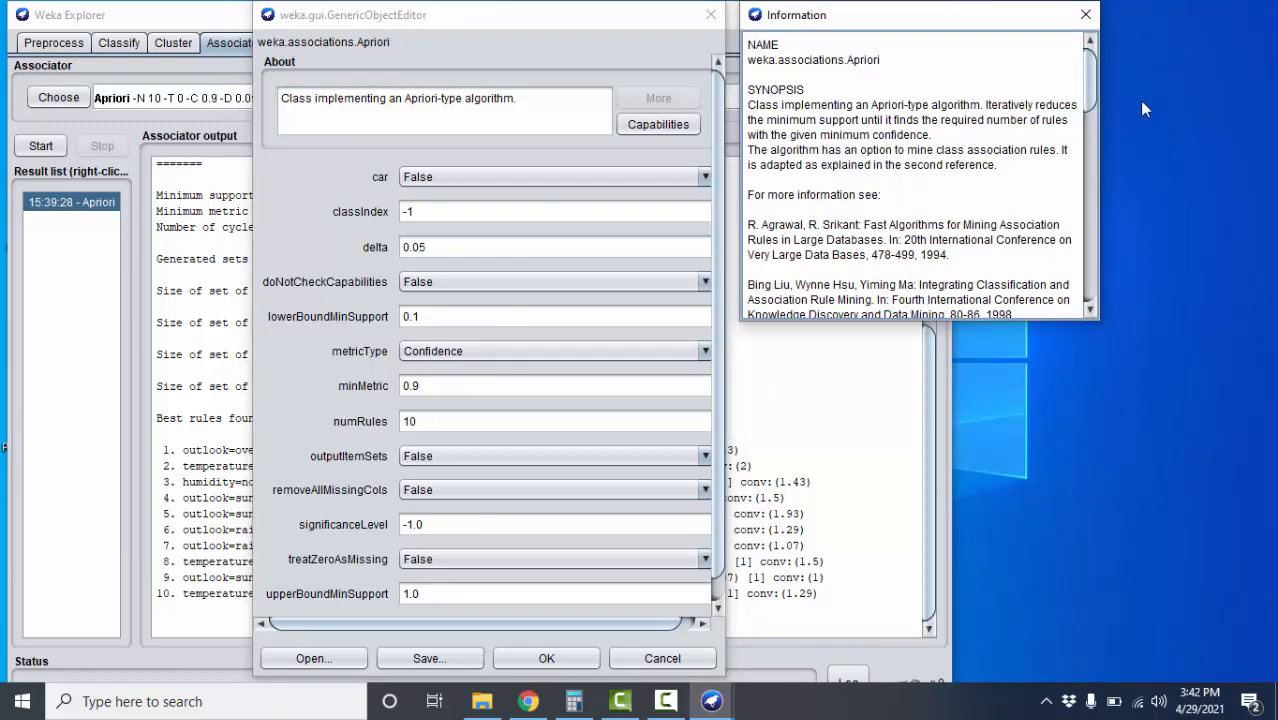
mouse_move(1092, 93)
left_mouse_down()
mouse_move(1100, 170)
mouse_move(1087, 88)
left_mouse_up()
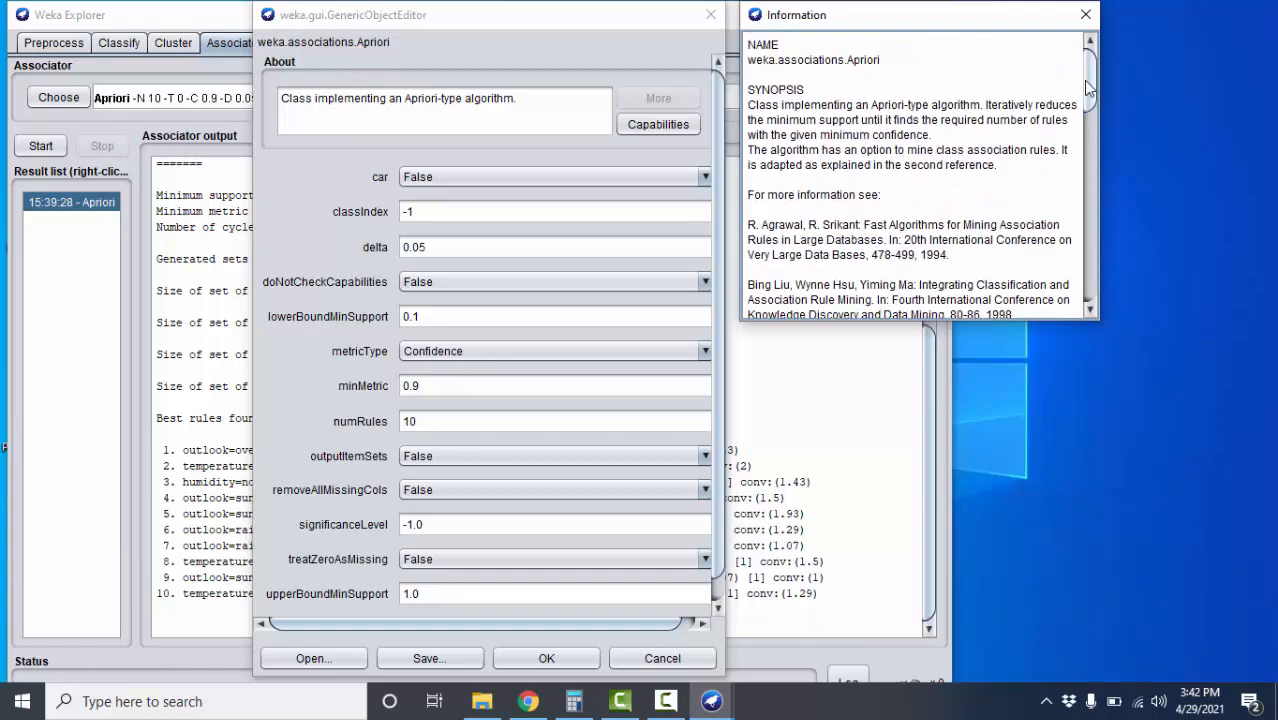
left_click(1087, 18)
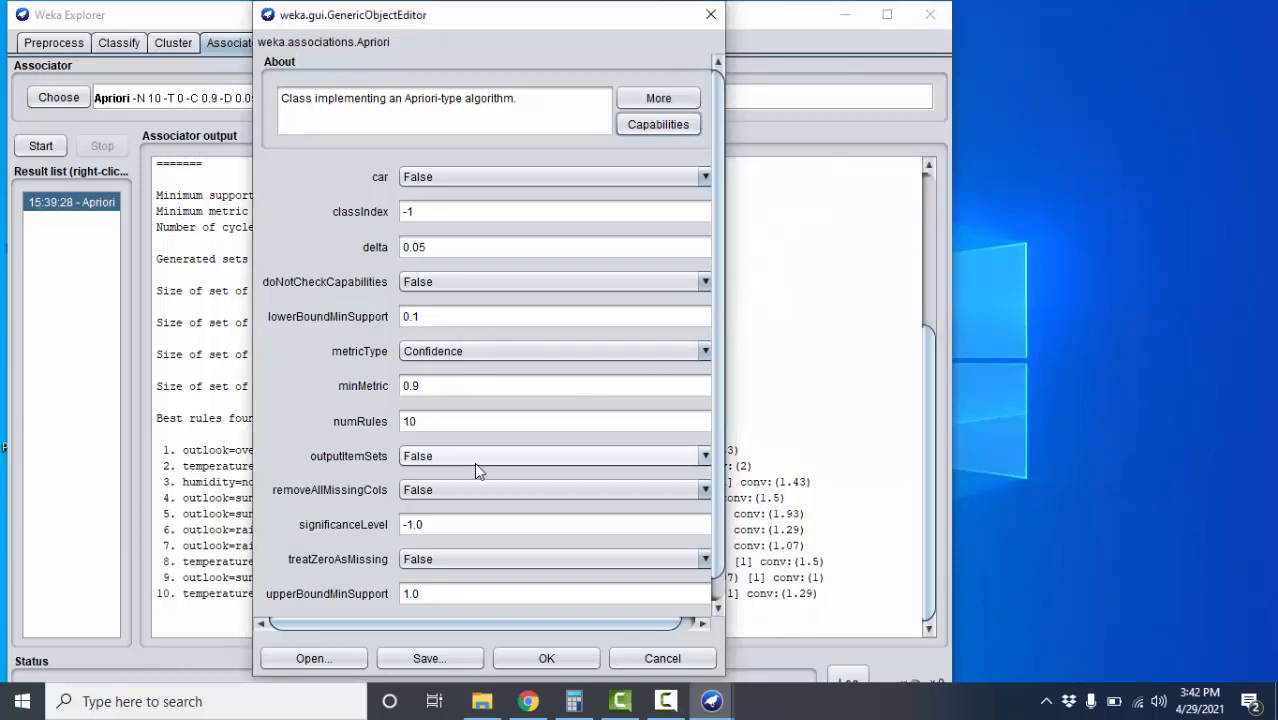
Step: Set Apriori's numRules to 6 and run the associator again
left_click(413, 421)
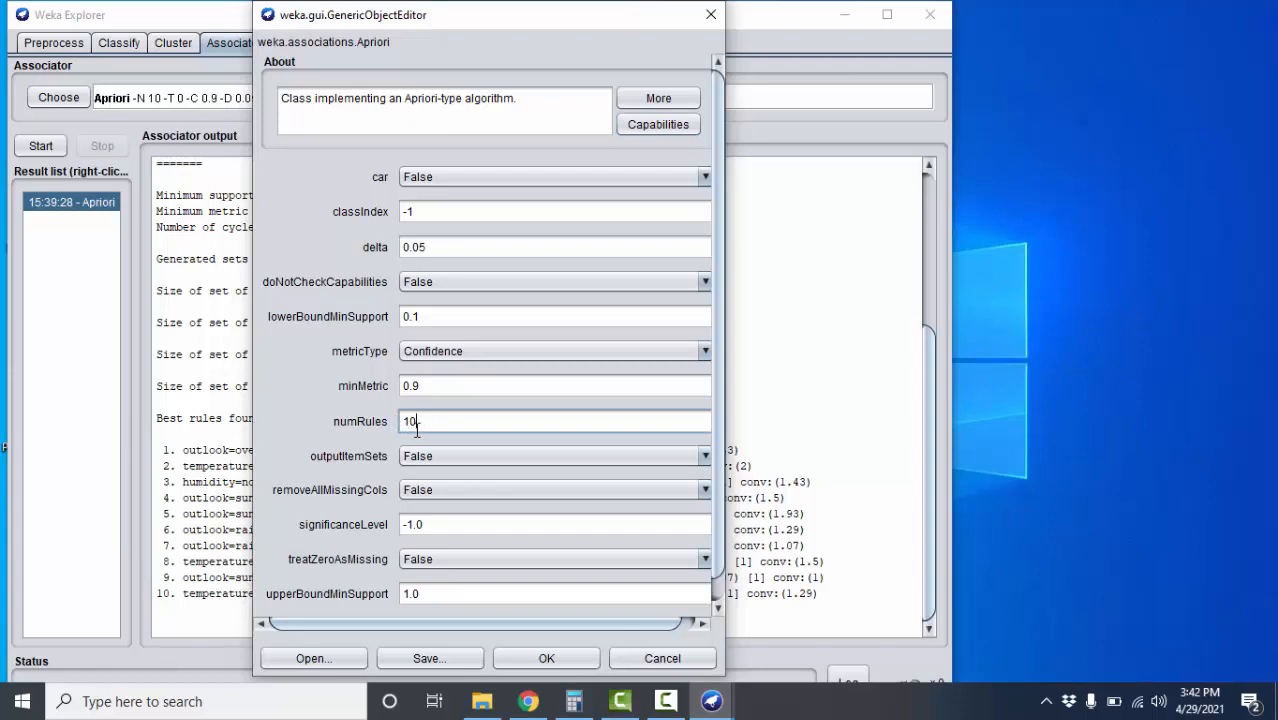
left_click_drag(418, 421, 392, 421)
type("6")
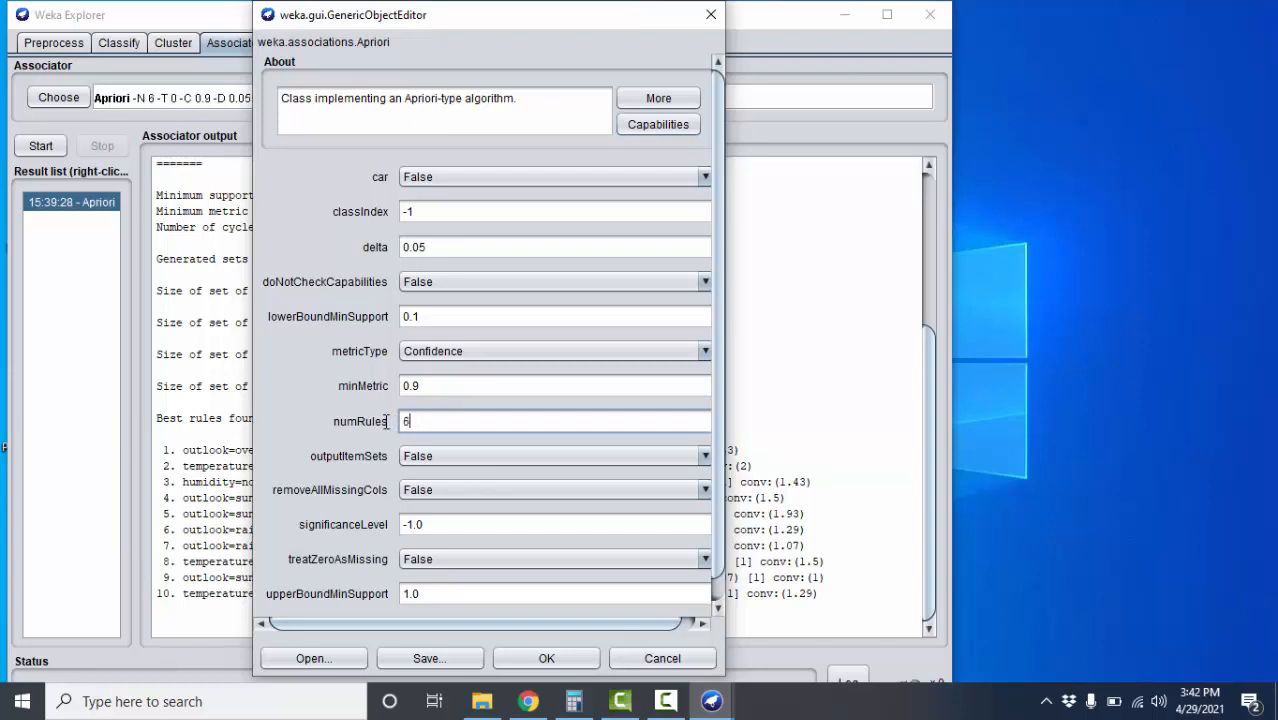
left_click(514, 656)
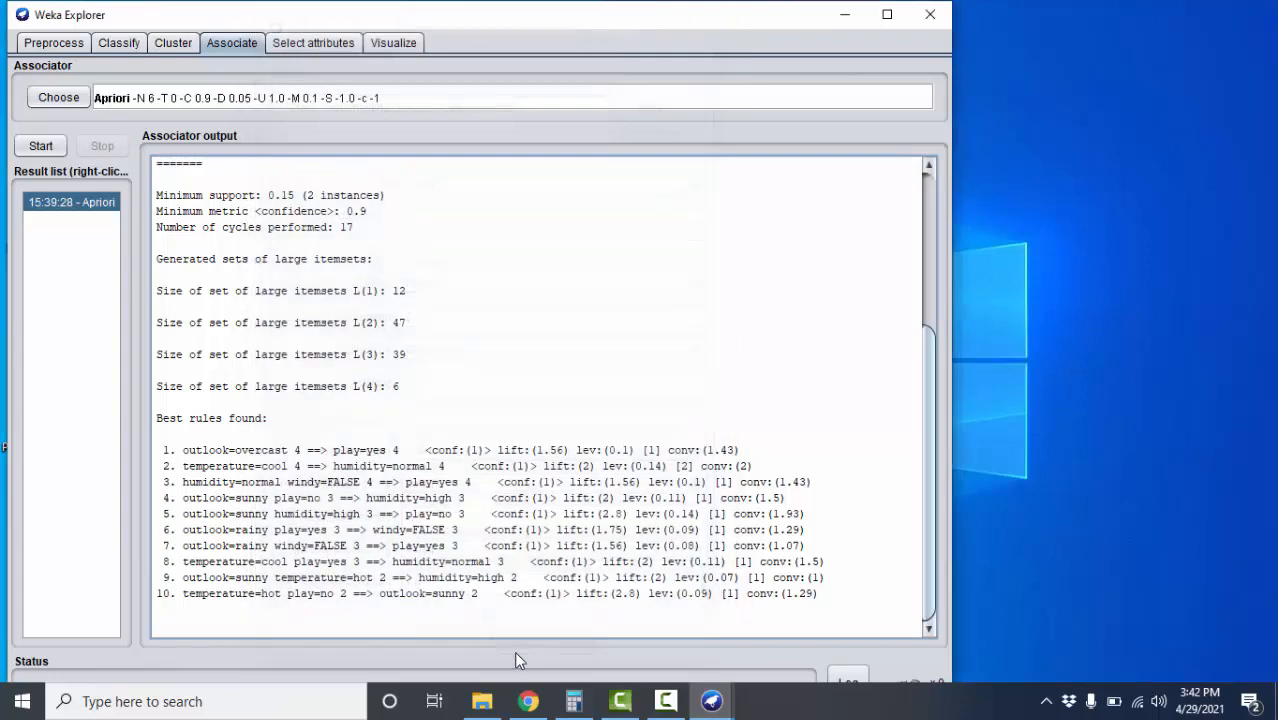
left_click(35, 148)
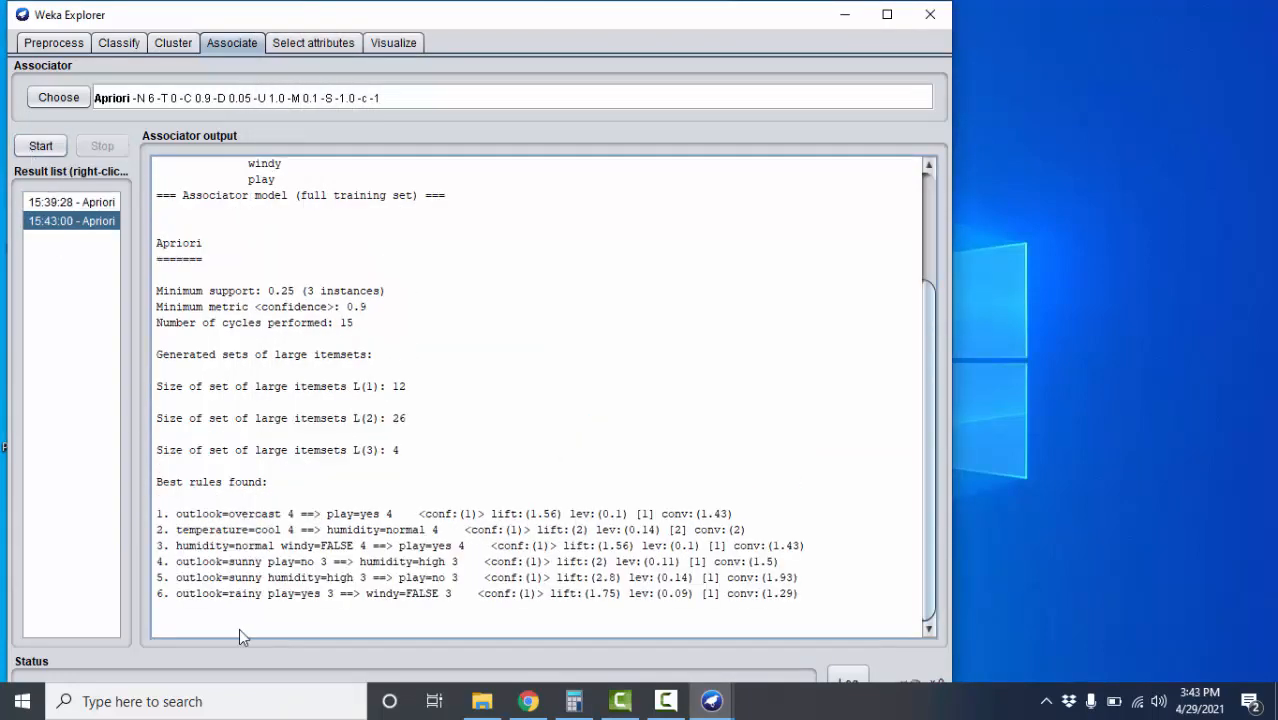